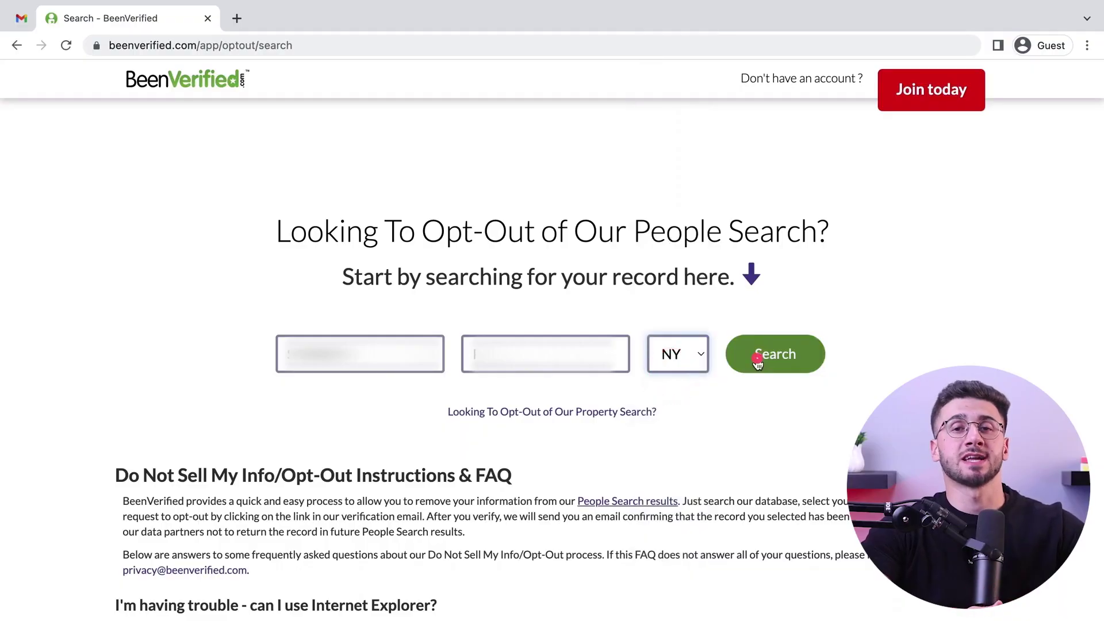
Step: Search BeenVerified's records with state NY and proceed to opt out on the single match
{"action": "left_click", "coordinate": [759, 363]}
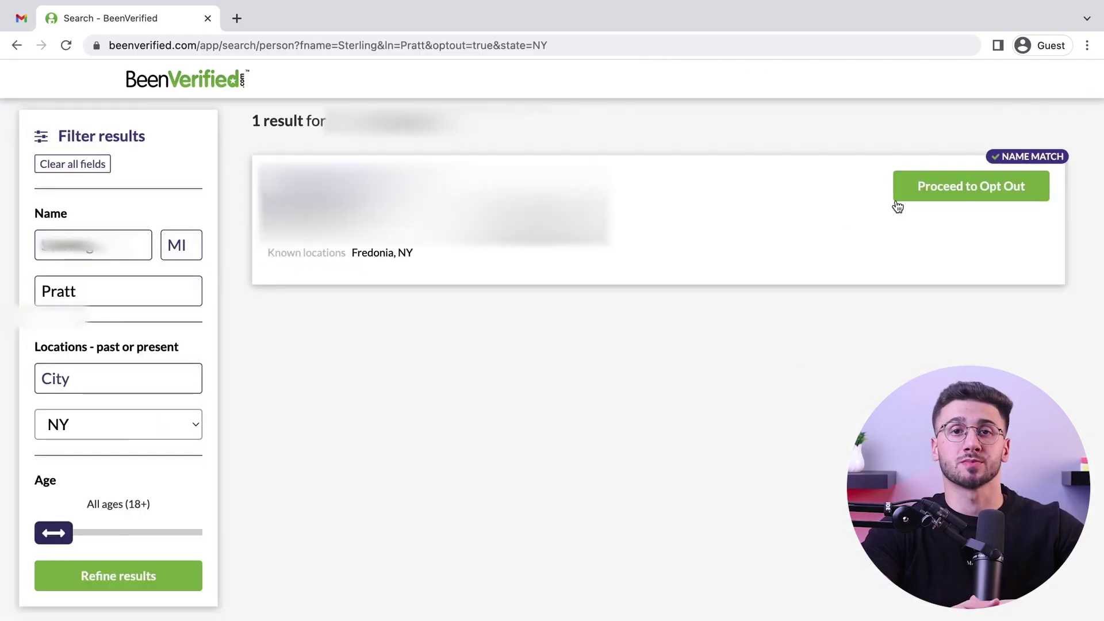
{"action": "left_click", "coordinate": [936, 194]}
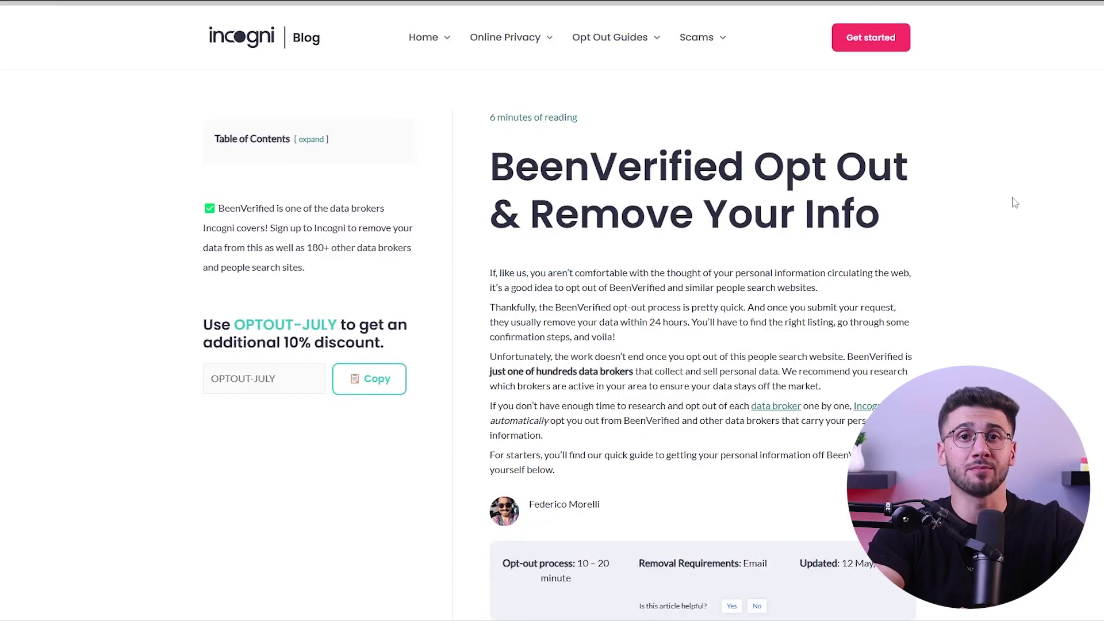
Step: Scroll through the Incogni opt-out guide's steps to the FAQ on whether all data is removed
{"action": "scroll", "coordinate": [1014, 203], "scroll_direction": "down", "scroll_amount": 20}
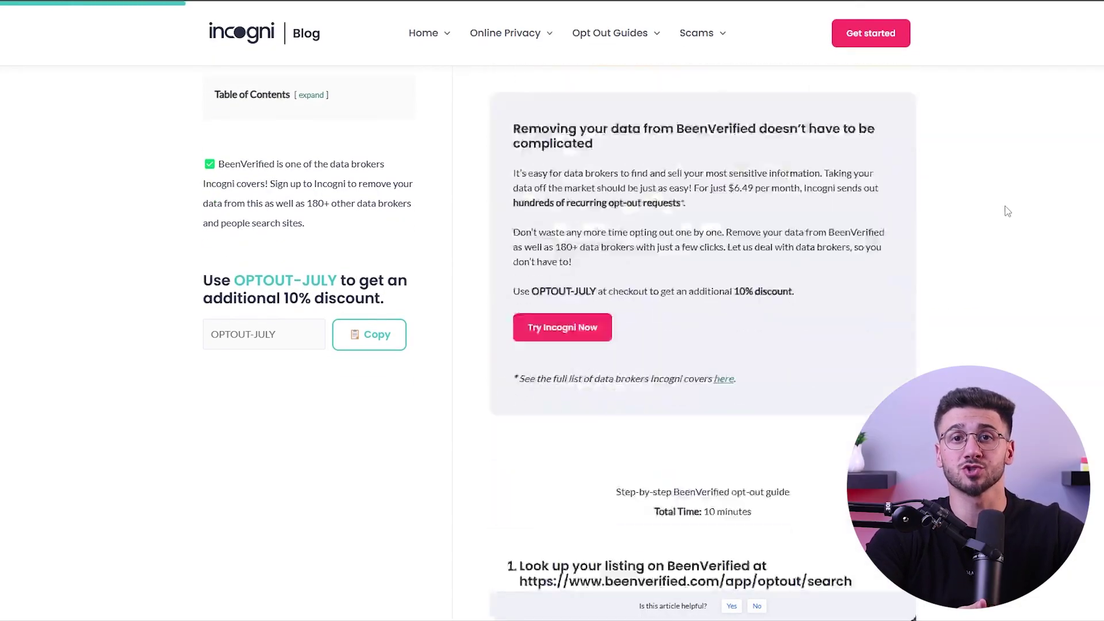
{"action": "scroll", "coordinate": [991, 207], "scroll_direction": "down", "scroll_amount": 20}
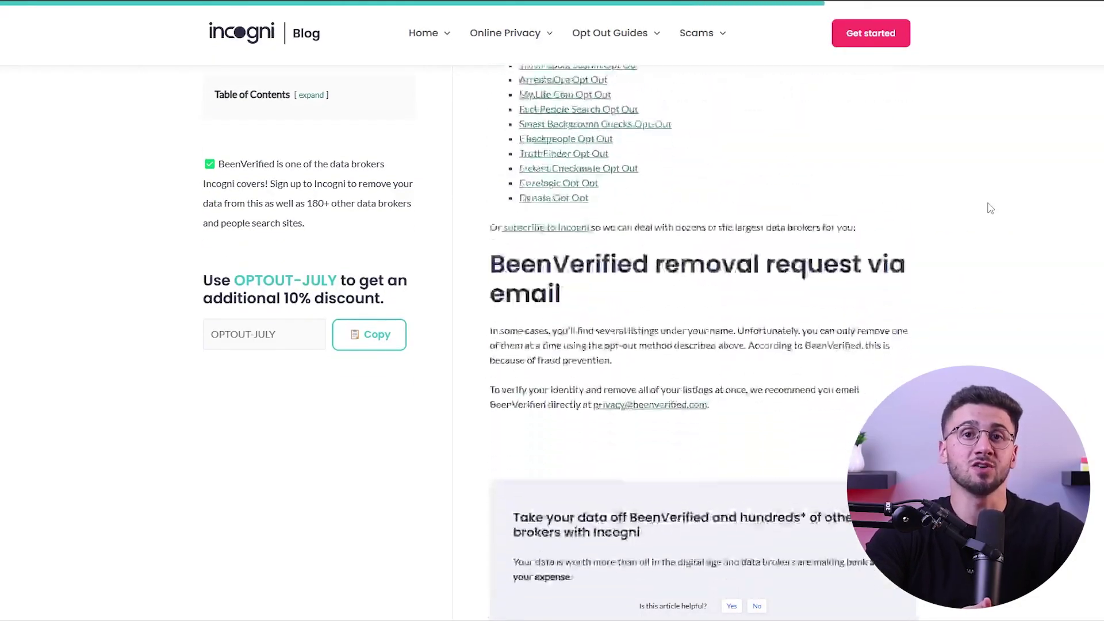
{"action": "scroll", "coordinate": [990, 208], "scroll_direction": "down", "scroll_amount": 6}
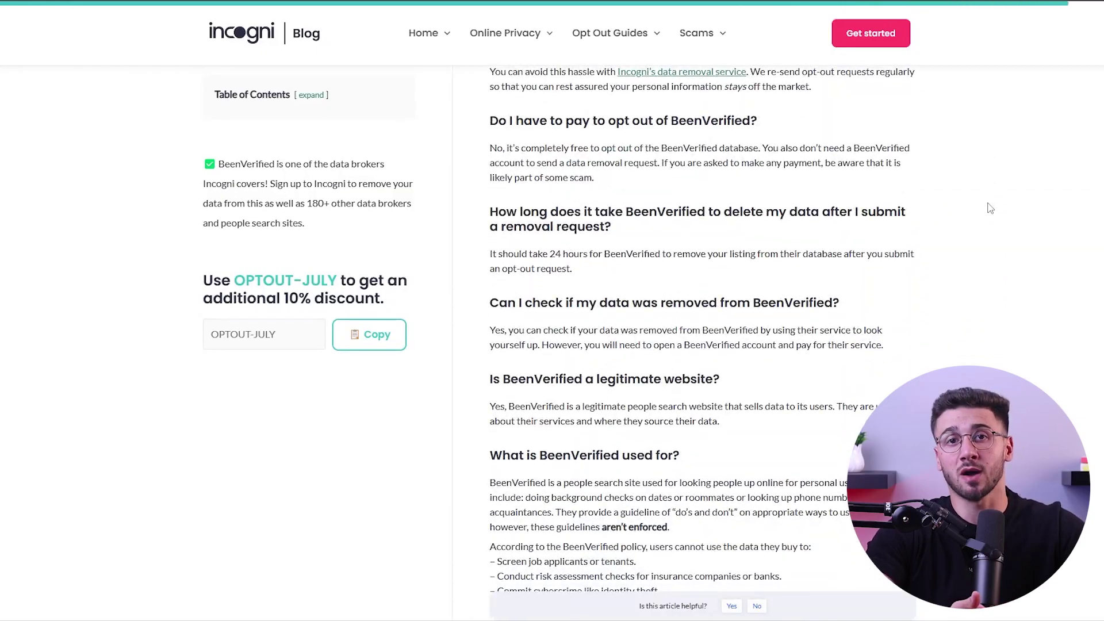
{"action": "scroll", "coordinate": [990, 207], "scroll_direction": "up", "scroll_amount": 3}
{"action": "scroll", "coordinate": [990, 209], "scroll_direction": "up", "scroll_amount": 2}
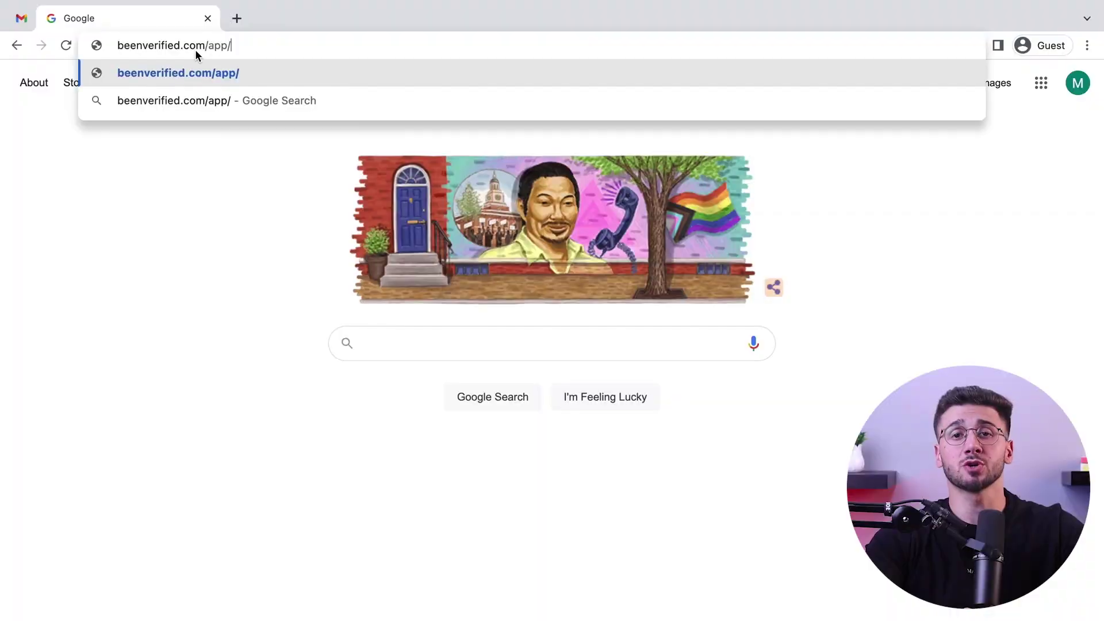
Step: Load beenverified.com/app/optout/search and search for the person's record with state set to NY
{"action": "type", "text": "opt"}
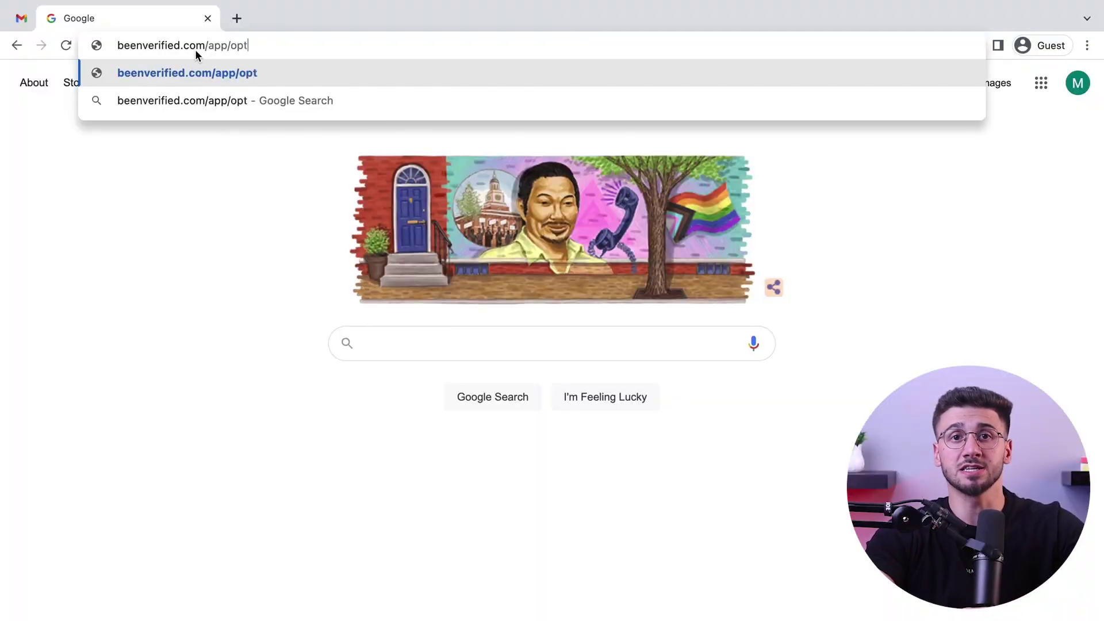
{"action": "type", "text": "out"}
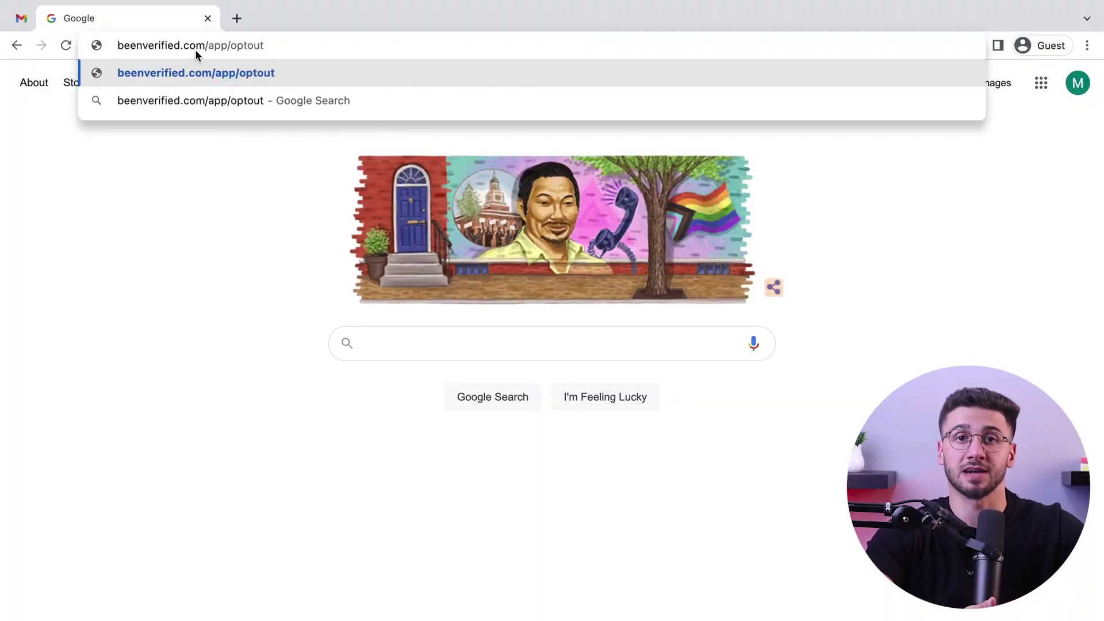
{"action": "type", "text": "/search"}
{"action": "key", "text": "Return"}
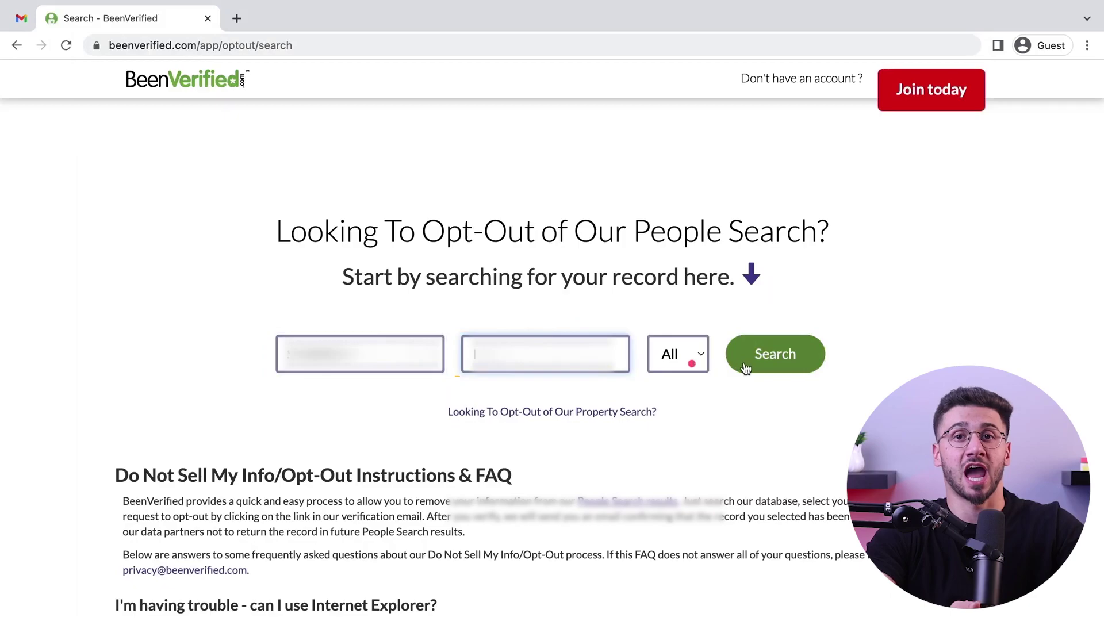
{"action": "left_click", "coordinate": [678, 355]}
{"action": "scroll", "coordinate": [672, 526], "scroll_direction": "down", "scroll_amount": 5}
{"action": "left_click", "coordinate": [670, 369]}
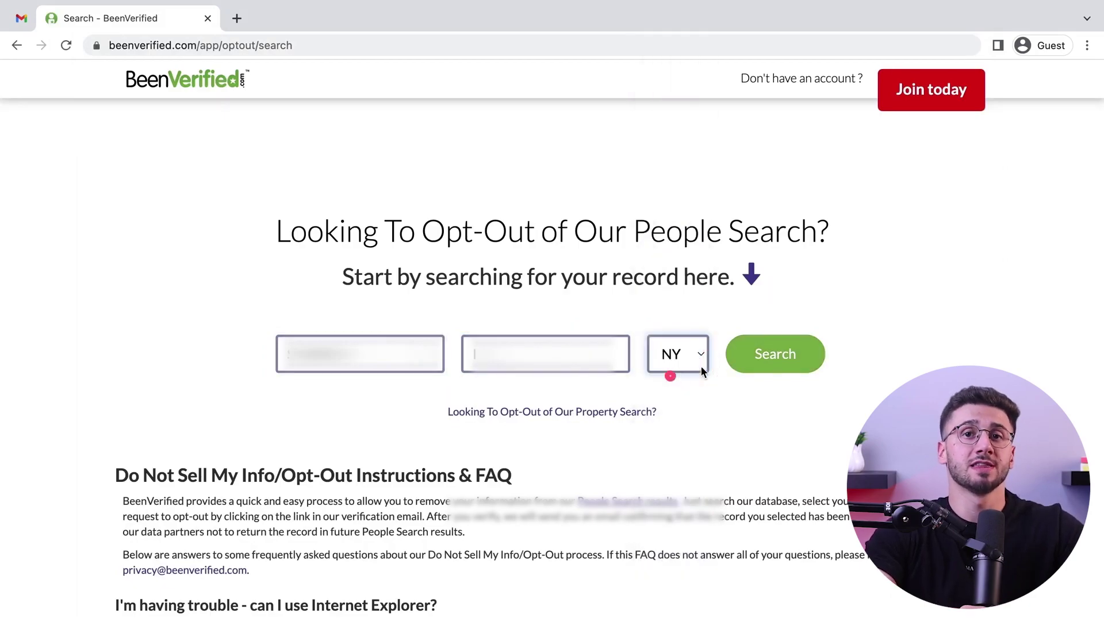
{"action": "left_click", "coordinate": [789, 363]}
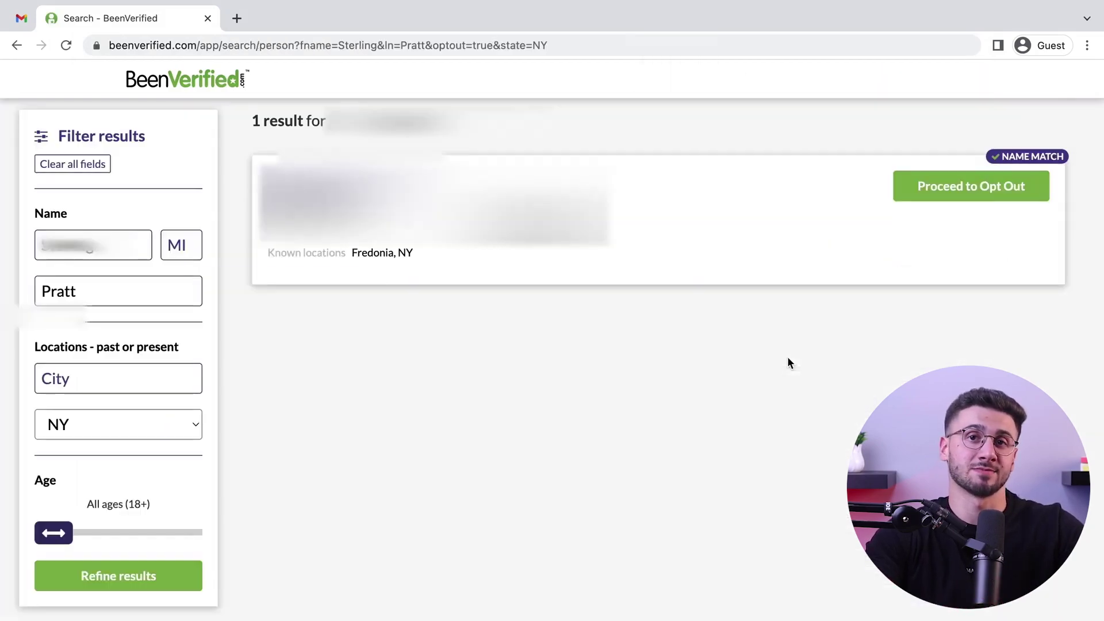
Step: Proceed to opt out, enter the email address, solve the hCaptcha, and send the verification email
{"action": "left_click", "coordinate": [936, 198]}
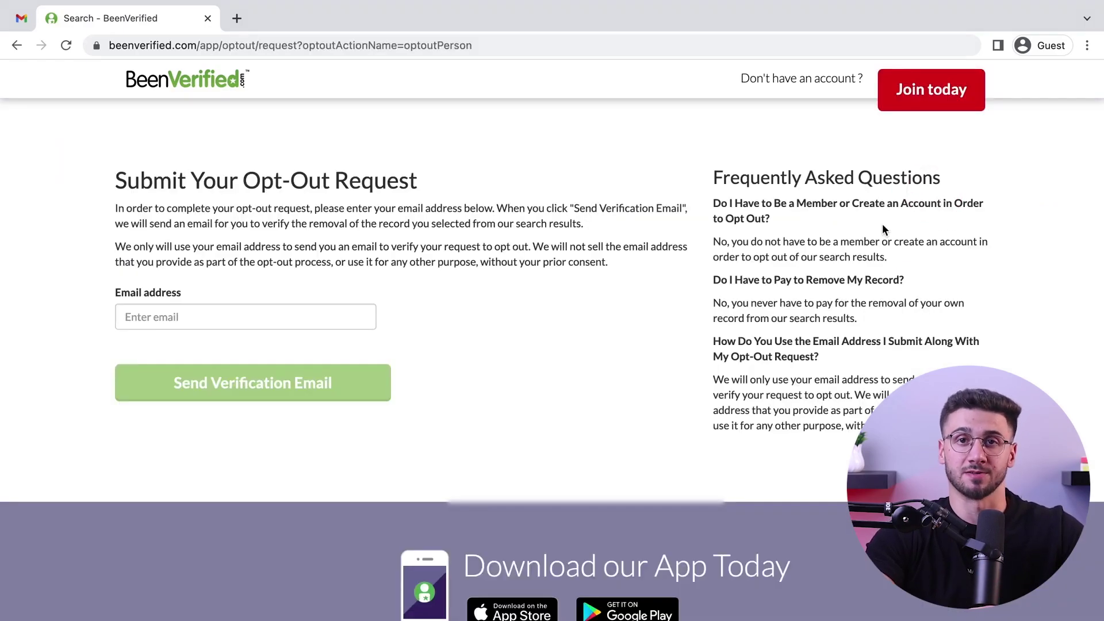
{"action": "left_click", "coordinate": [347, 317]}
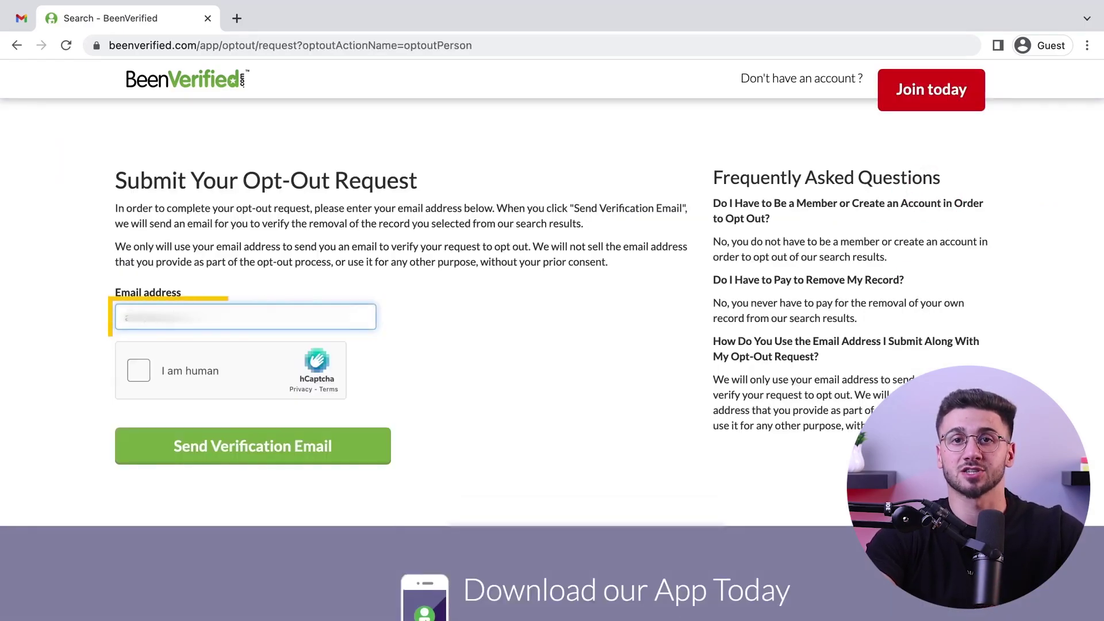
{"action": "left_click", "coordinate": [140, 373]}
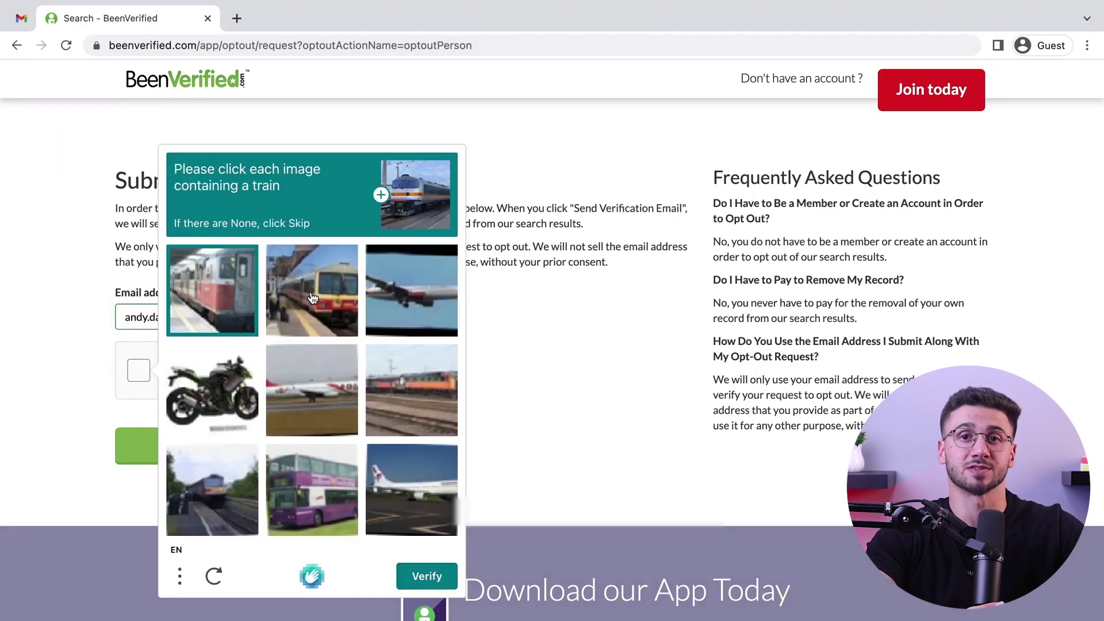
{"action": "left_click", "coordinate": [419, 581]}
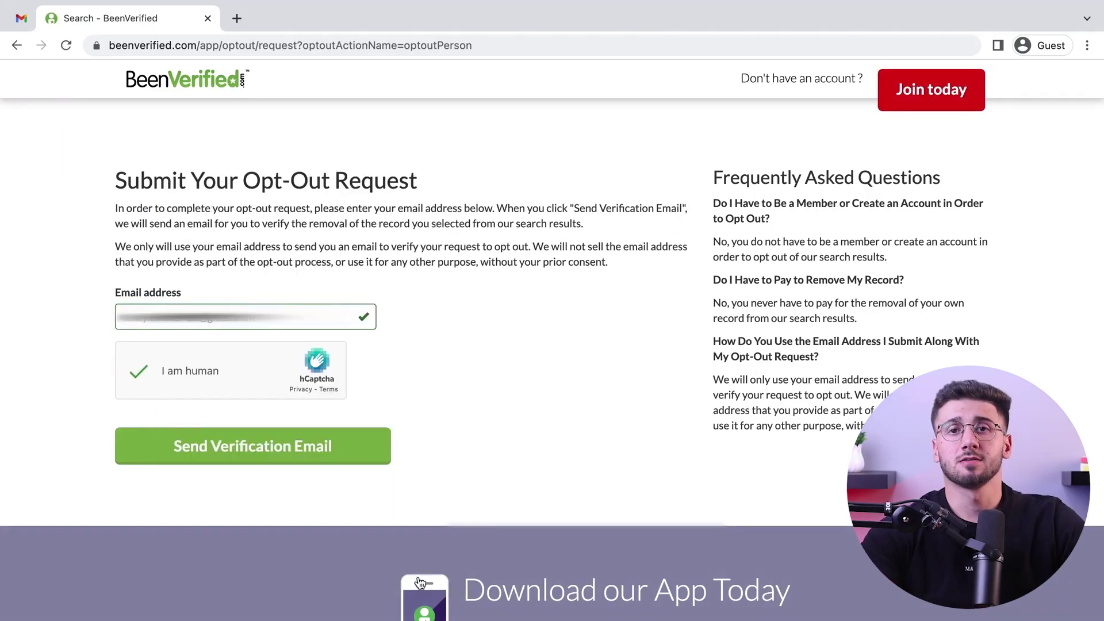
{"action": "left_click", "coordinate": [273, 455]}
Step: Open the 'Action required to process your opt-out request' email in Gmail and click Verify Opt-Out
{"action": "left_click", "coordinate": [24, 19]}
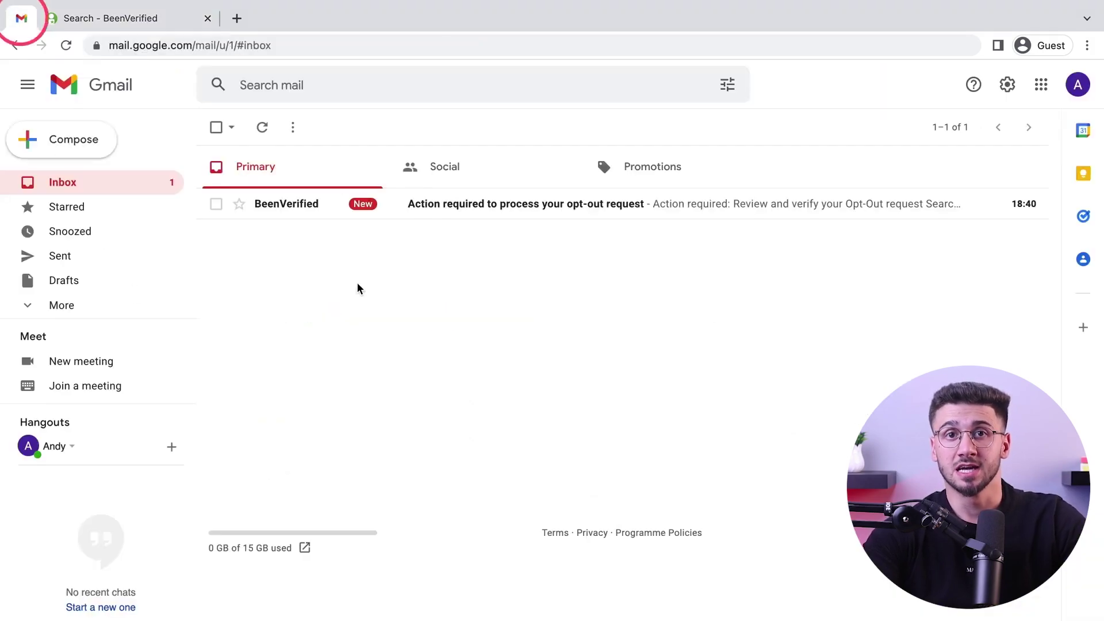
{"action": "left_click", "coordinate": [272, 206]}
{"action": "scroll", "coordinate": [305, 402], "scroll_direction": "down", "scroll_amount": 6}
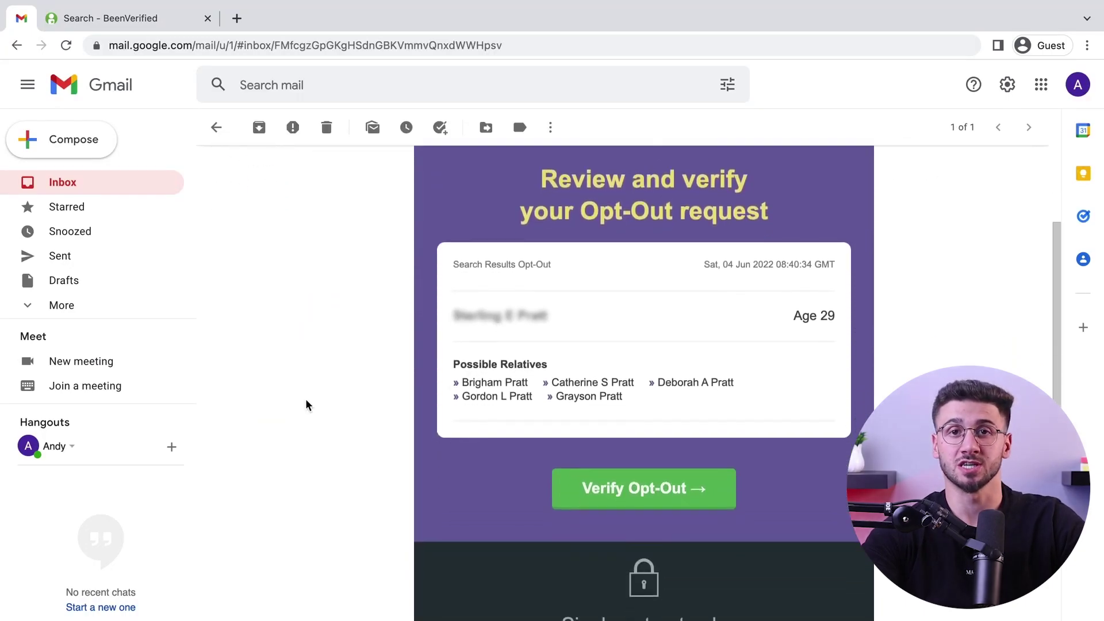
{"action": "left_click", "coordinate": [619, 427]}
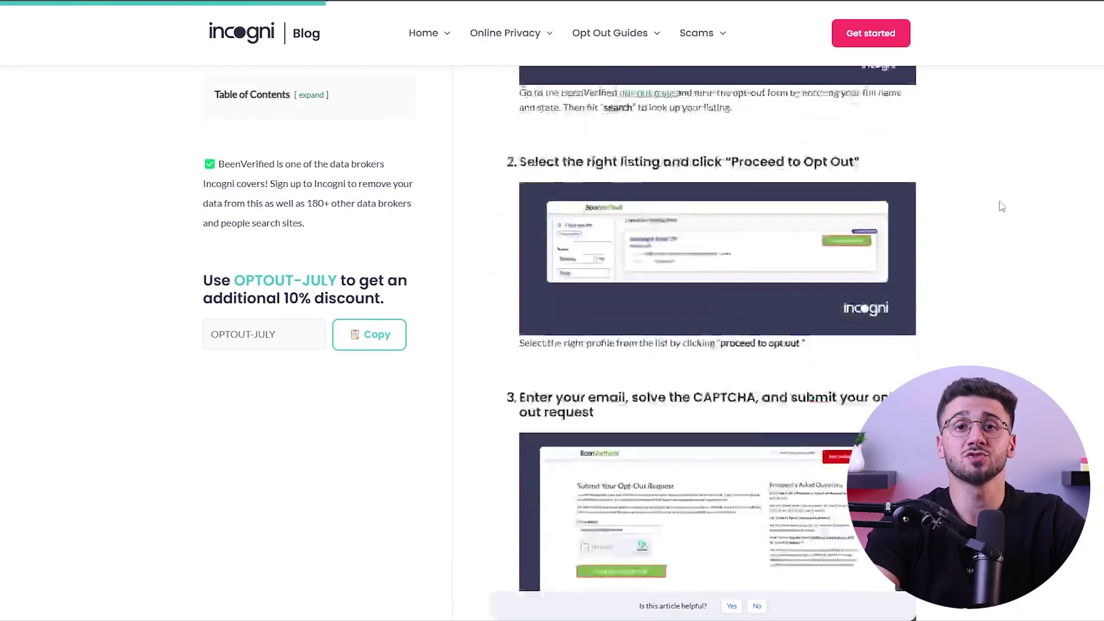
Step: Scroll the Incogni article to the FAQ 'Can BeenVerified add my data again after removing it?'
{"action": "scroll", "coordinate": [991, 208], "scroll_direction": "down", "scroll_amount": 10}
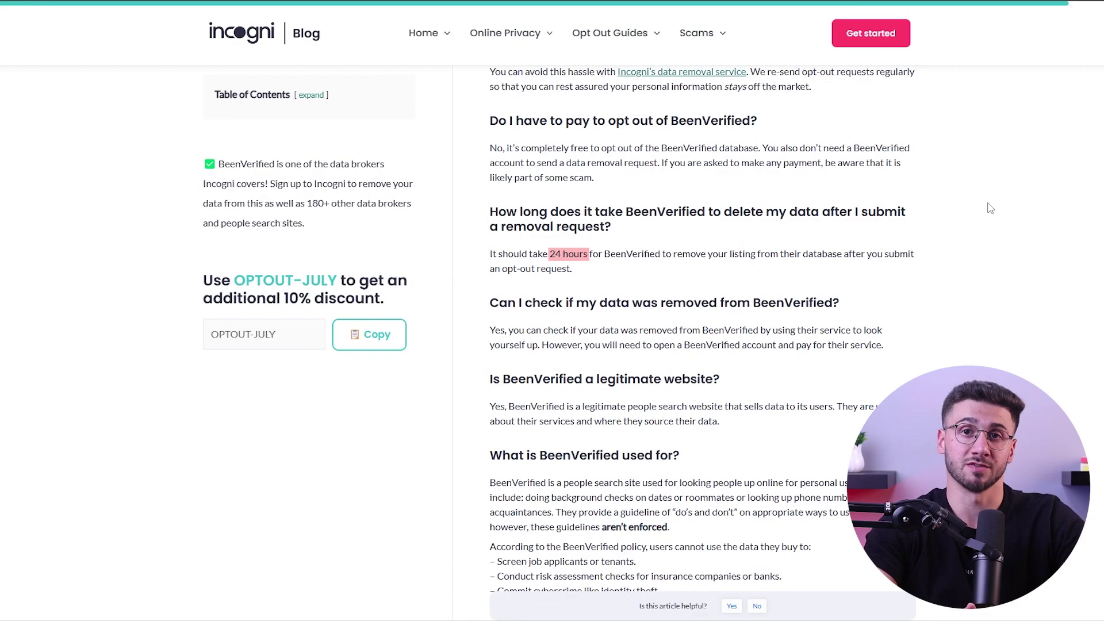
{"action": "scroll", "coordinate": [990, 208], "scroll_direction": "up", "scroll_amount": 3}
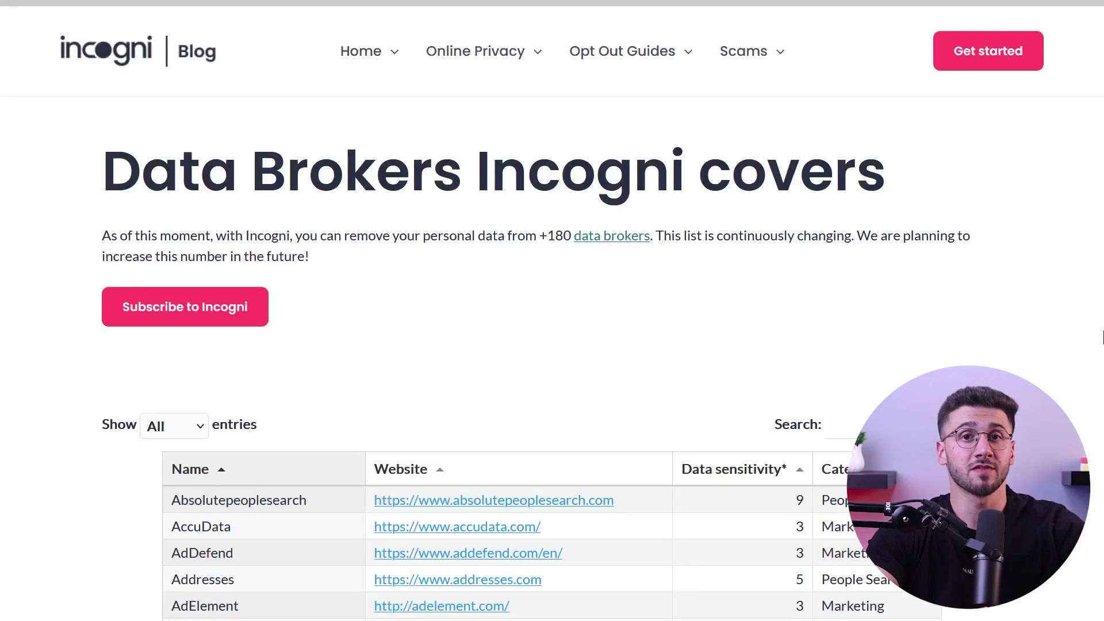
Step: Scroll through the Data Brokers Incogni covers table and highlight the Subscription plans heading
{"action": "scroll", "coordinate": [1103, 338], "scroll_direction": "down", "scroll_amount": 5}
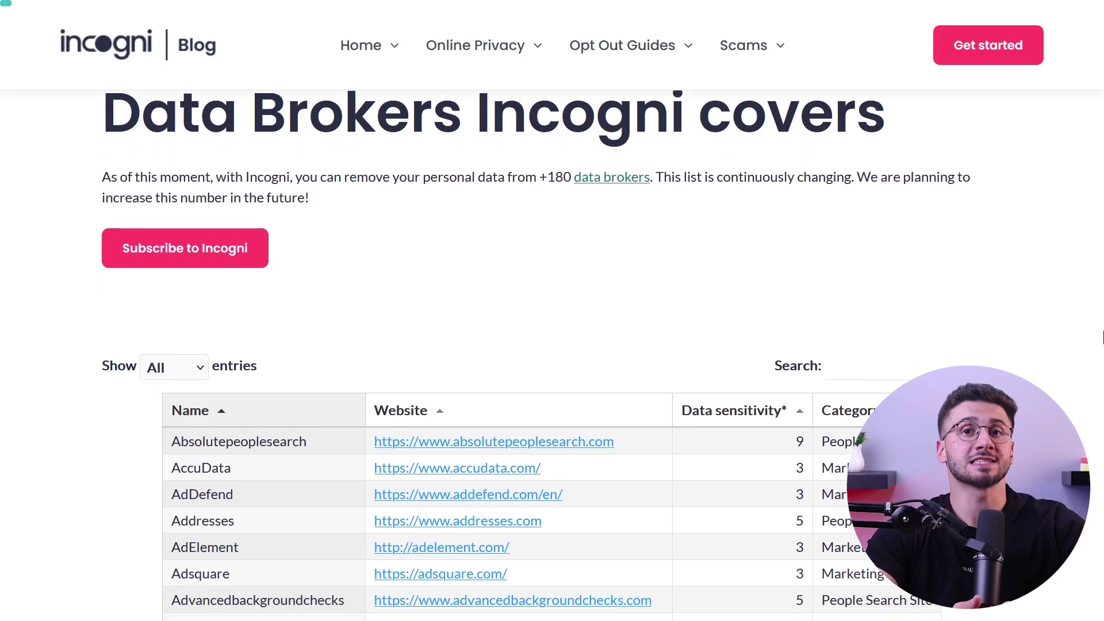
{"action": "scroll", "coordinate": [1103, 338], "scroll_direction": "down", "scroll_amount": 5}
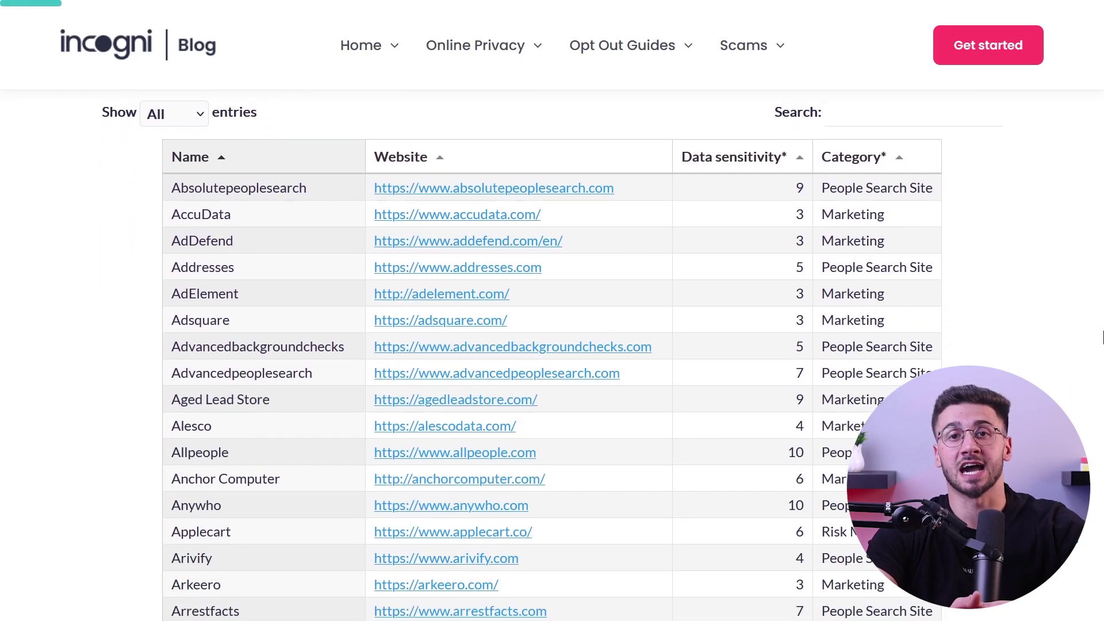
{"action": "scroll", "coordinate": [1103, 338], "scroll_direction": "down", "scroll_amount": 5}
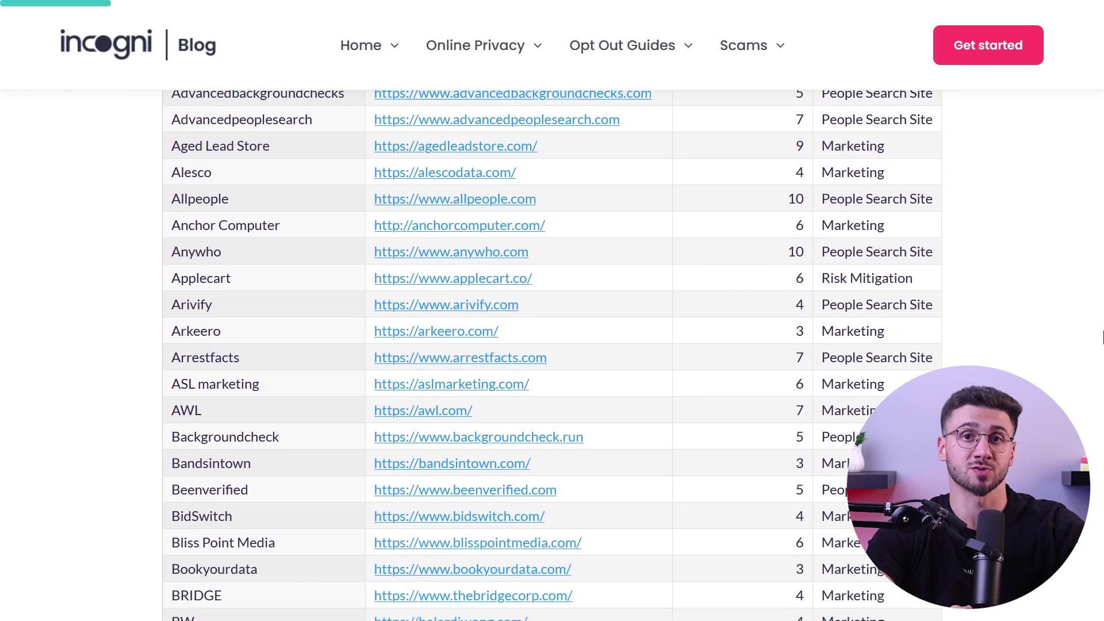
{"action": "scroll", "coordinate": [1103, 338], "scroll_direction": "down", "scroll_amount": 5}
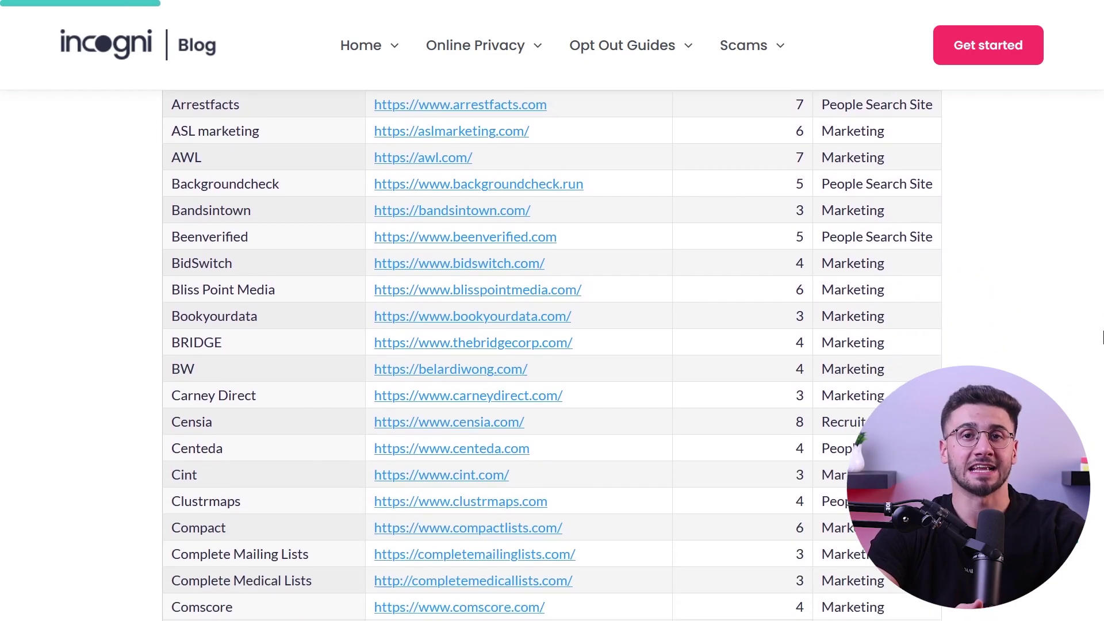
{"action": "scroll", "coordinate": [1103, 338], "scroll_direction": "down", "scroll_amount": 2}
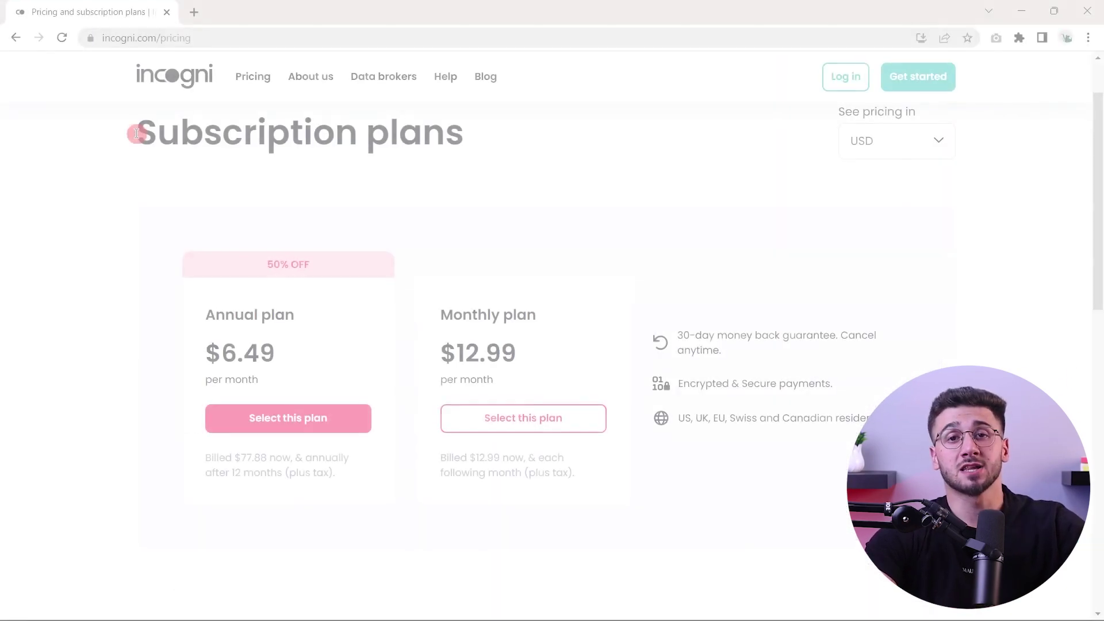
{"action": "left_click_drag", "start_coordinate": [136, 132], "coordinate": [180, 133]}
{"action": "left_click_drag", "start_coordinate": [247, 134], "coordinate": [423, 142]}
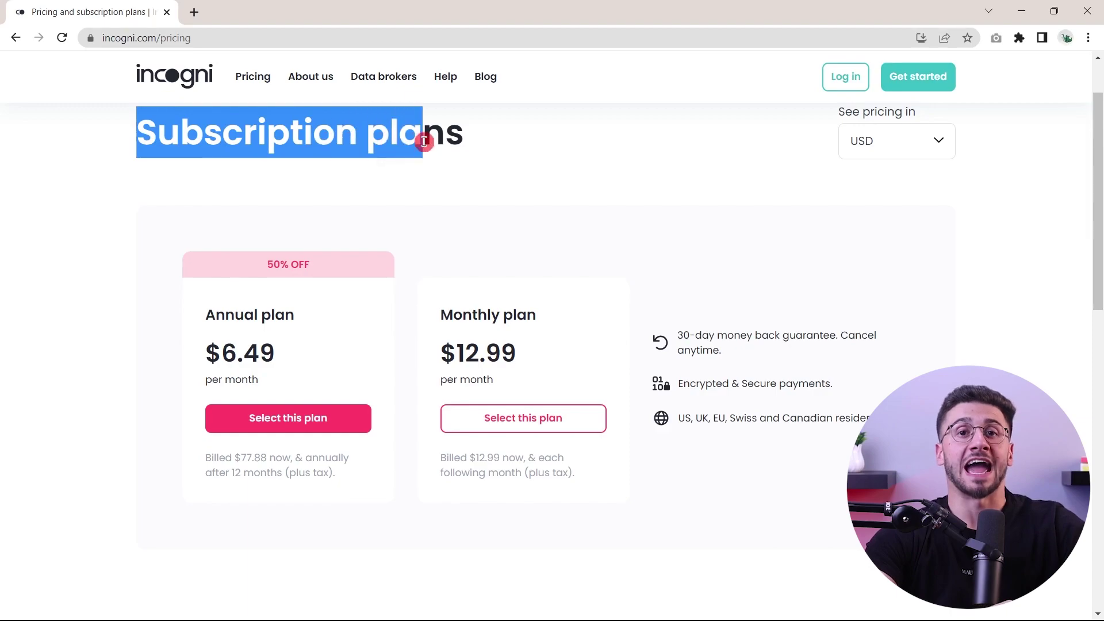
{"action": "left_click", "coordinate": [484, 139]}
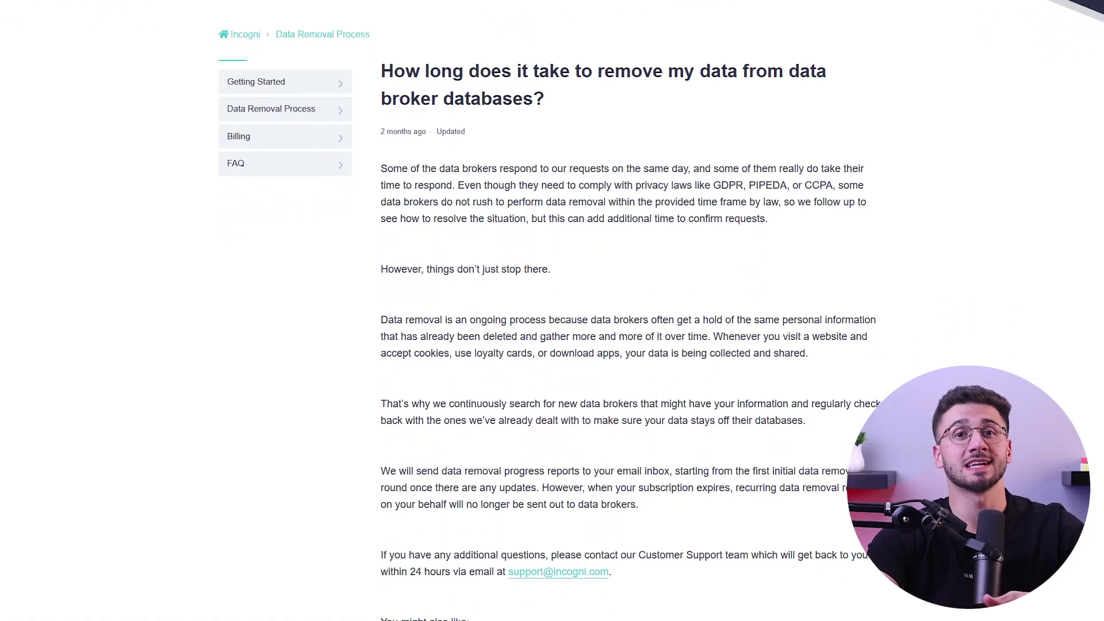
Step: Scroll down the Incogni Help Center article toward the data-removal statuses question
{"action": "scroll", "coordinate": [552, 310], "scroll_direction": "down", "scroll_amount": 4}
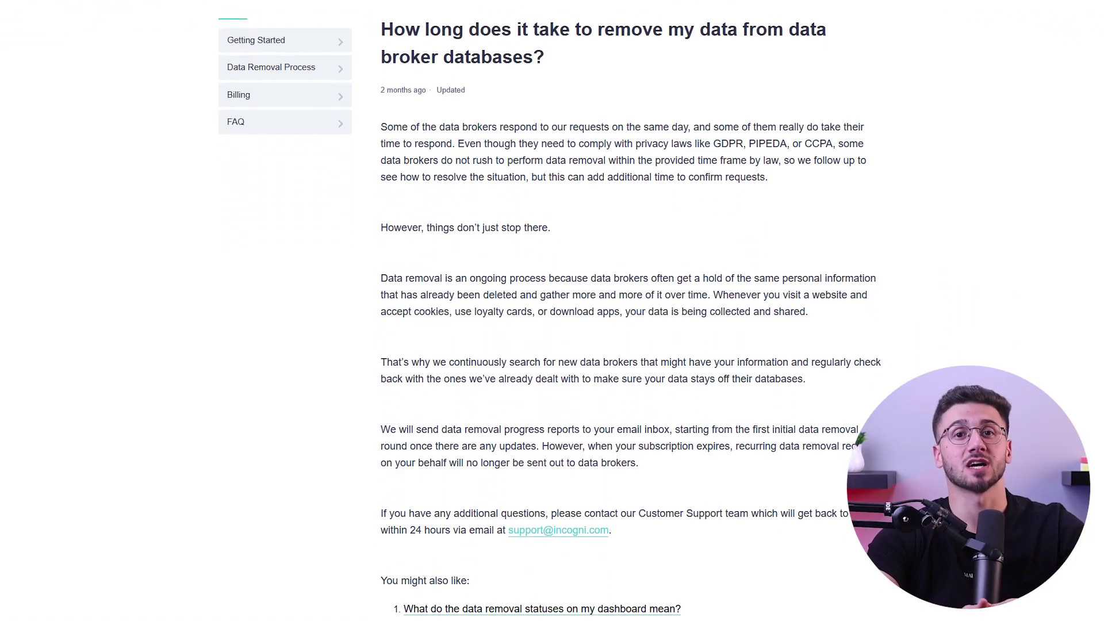